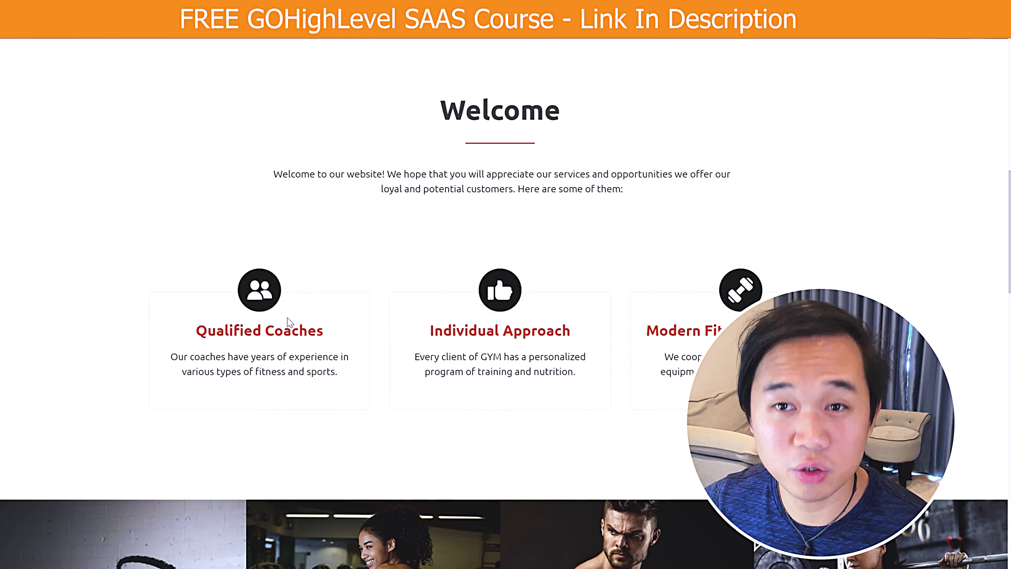
# Scroll back up through the live gym website preview.
pyautogui.scroll(12, 290, 322)
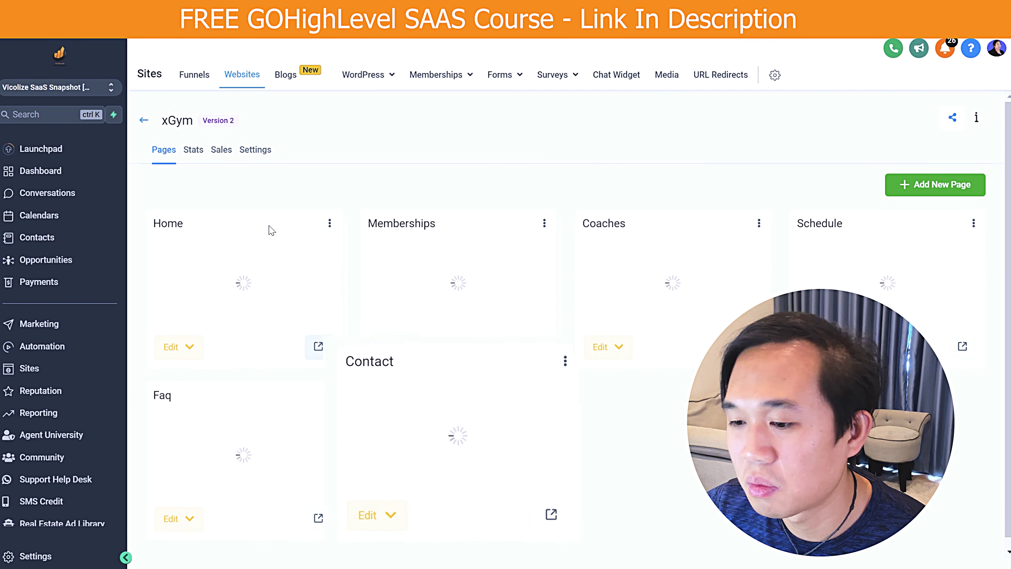
# Open the xGym Contact page in the page builder using its Edit Page option.
pyautogui.click(386, 516)
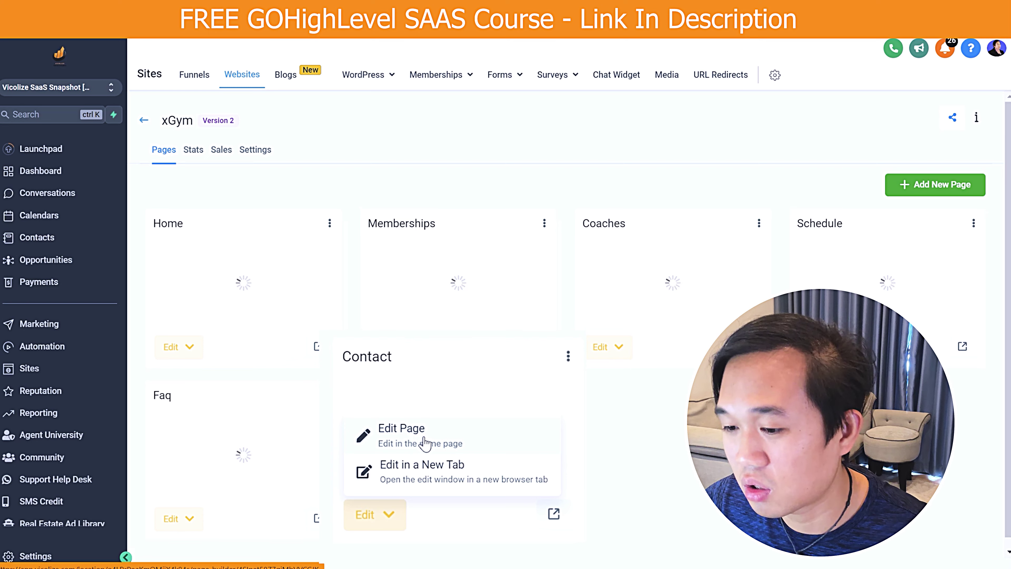
pyautogui.click(425, 440)
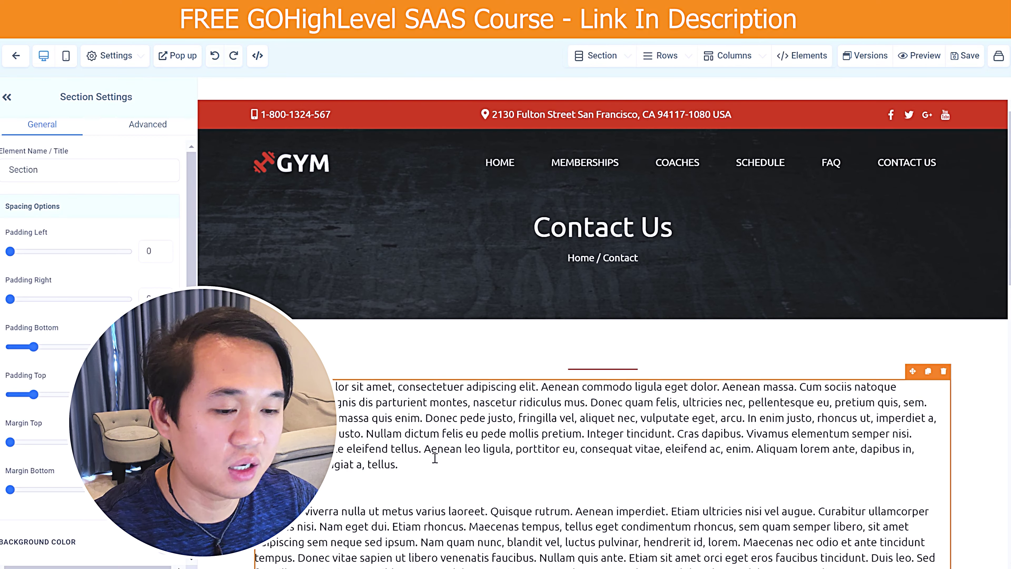
pyautogui.scroll(-6, 437, 457)
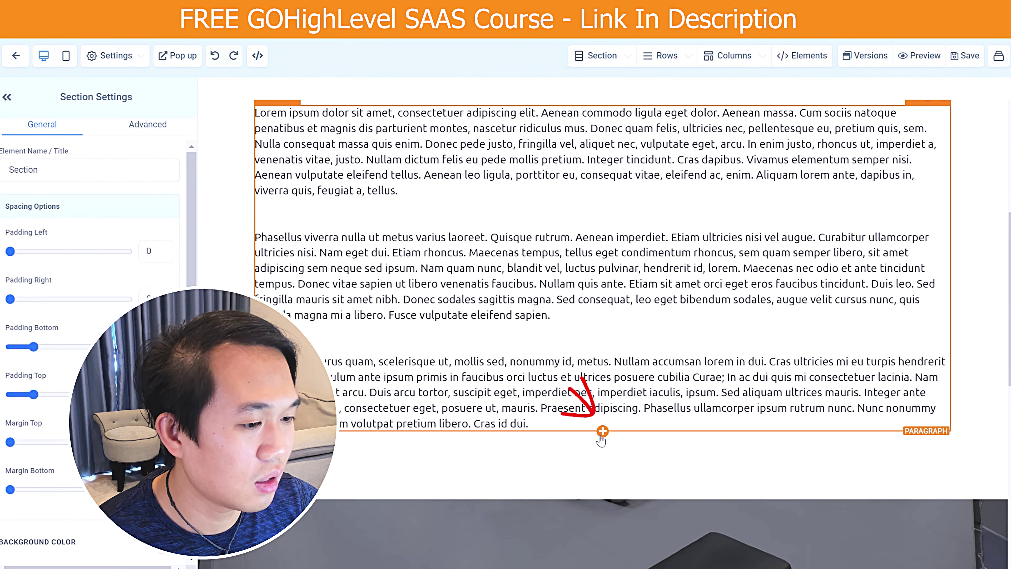
# Add a form element below the paragraphs using the #SAAS - Perfect Demo Form.
pyautogui.click(602, 433)
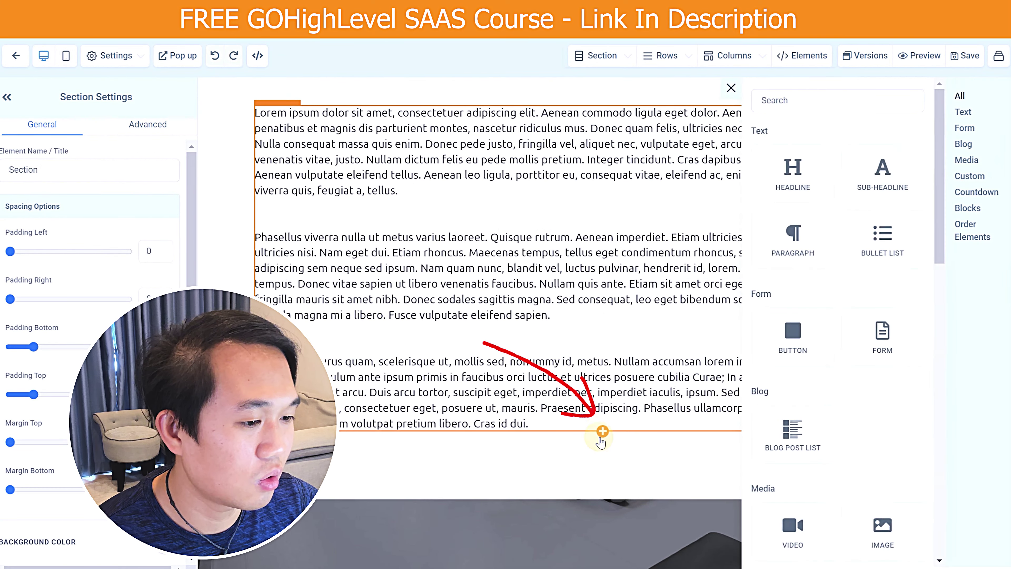
pyautogui.click(859, 351)
pyautogui.click(483, 266)
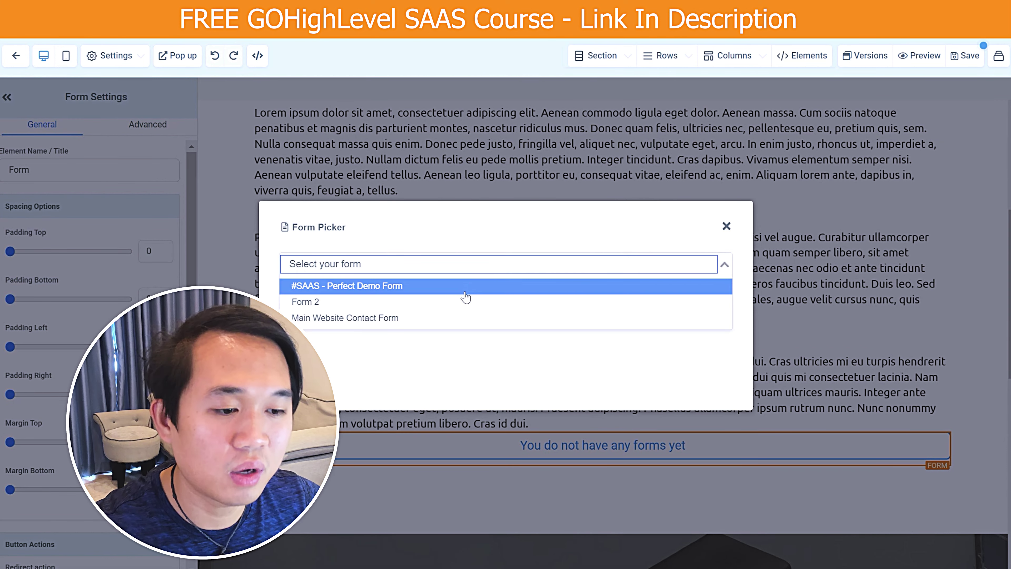
pyautogui.click(466, 294)
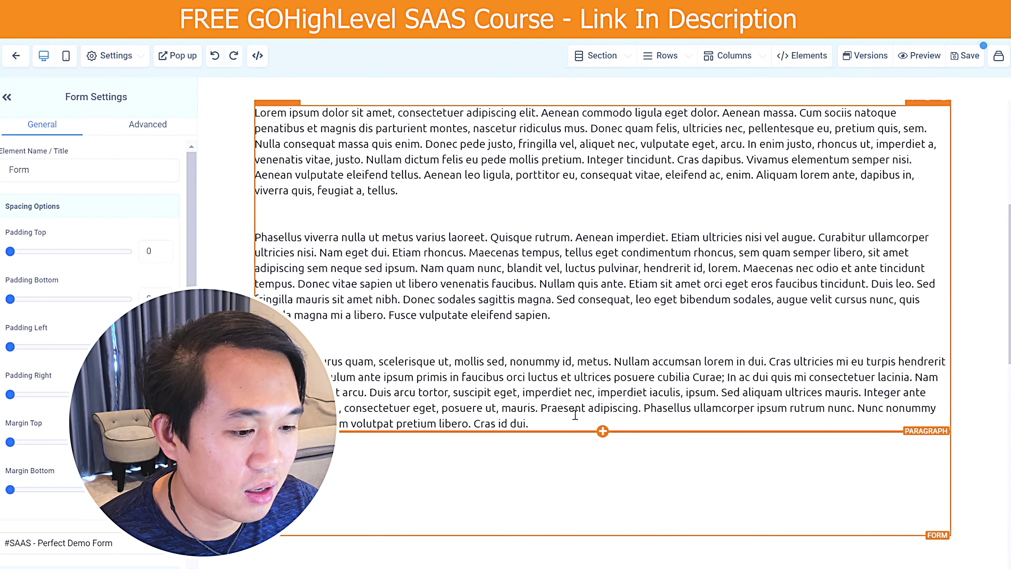
# Review the placed demo form and save the Contact page.
pyautogui.scroll(-5, 584, 439)
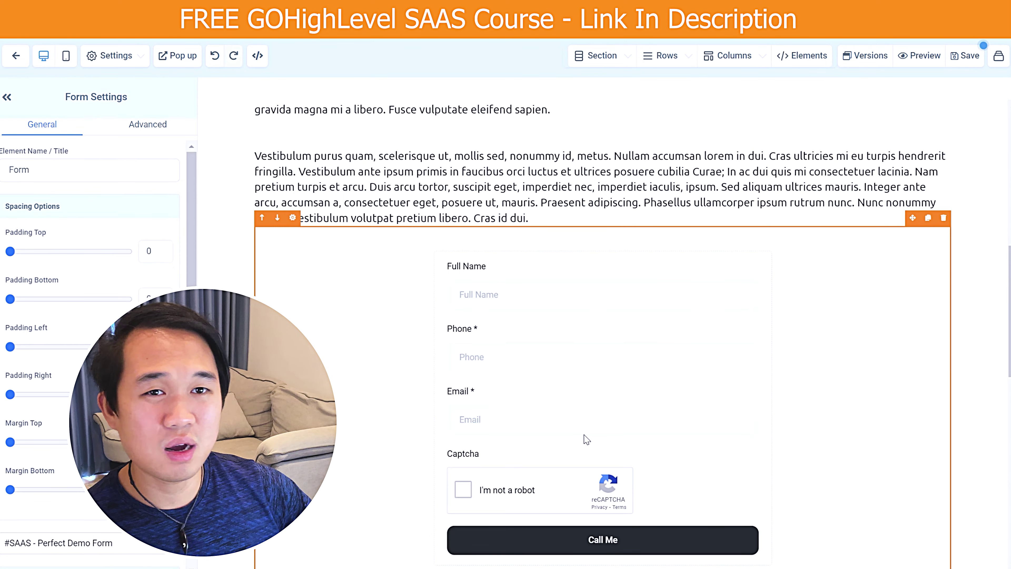
pyautogui.scroll(-3, 581, 444)
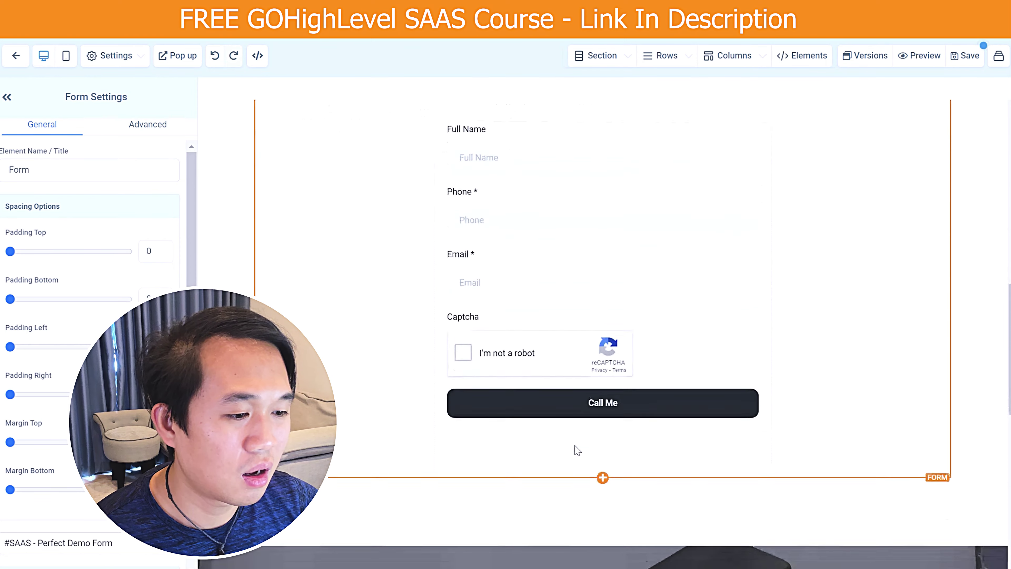
pyautogui.scroll(6, 581, 444)
pyautogui.scroll(-2, 973, 82)
pyautogui.click(967, 56)
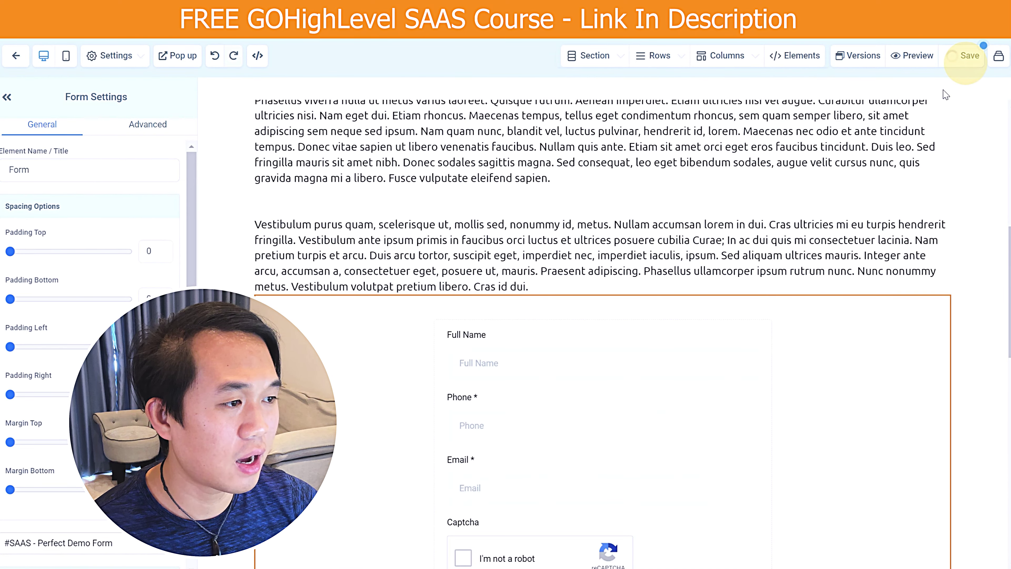
pyautogui.scroll(-3, 637, 413)
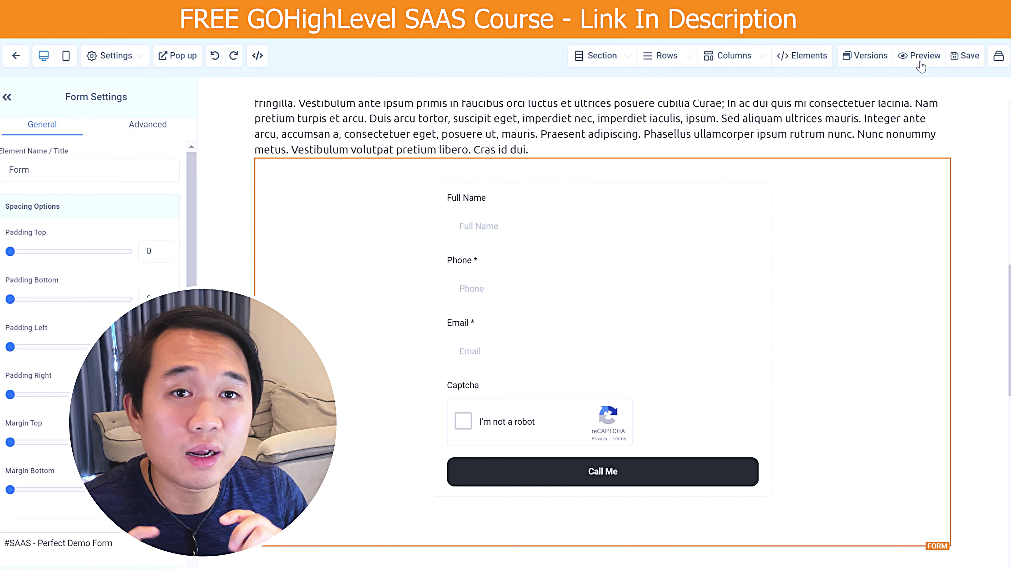
pyautogui.click(925, 63)
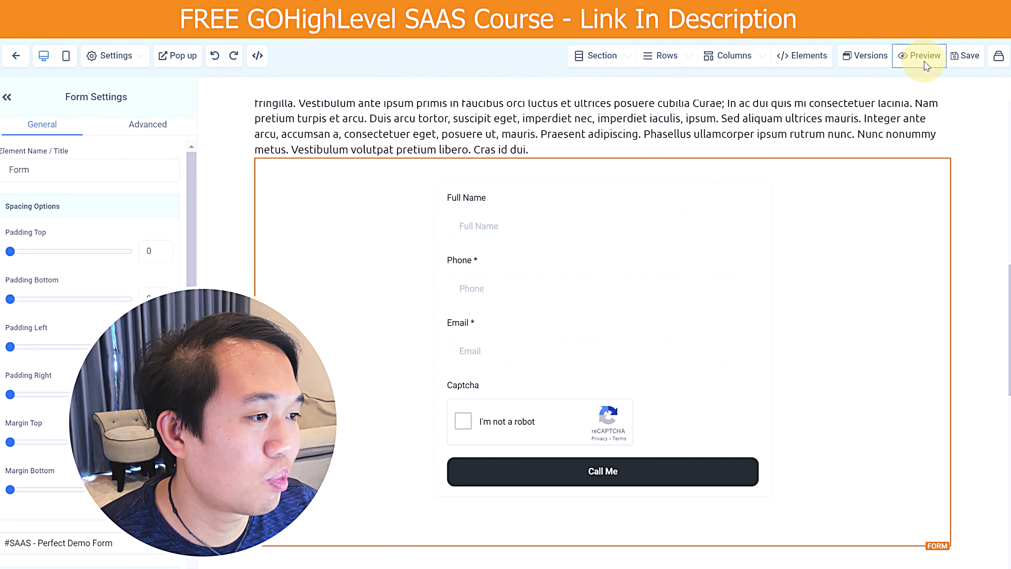
pyautogui.scroll(-5, 584, 388)
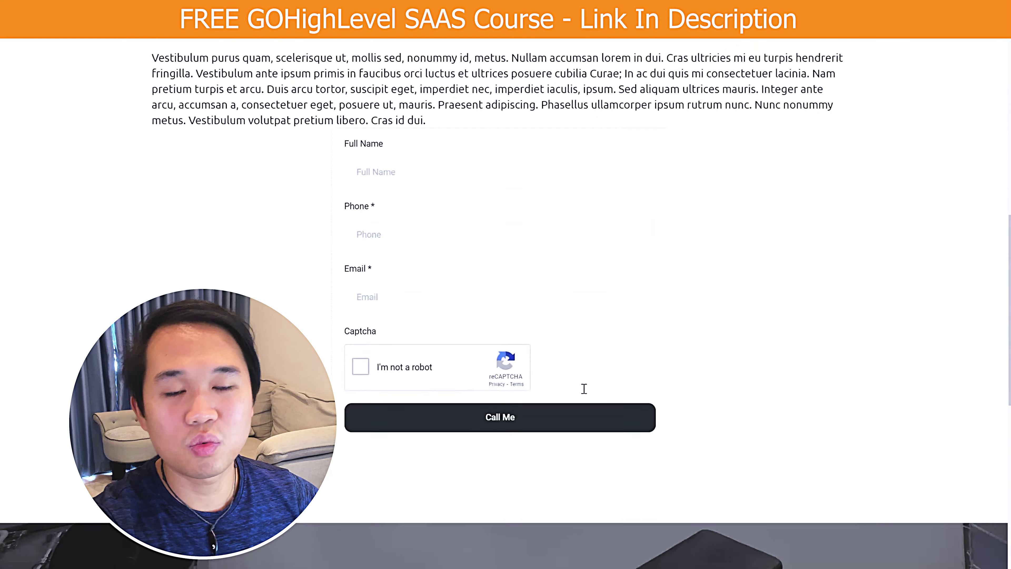
pyautogui.scroll(2, 584, 389)
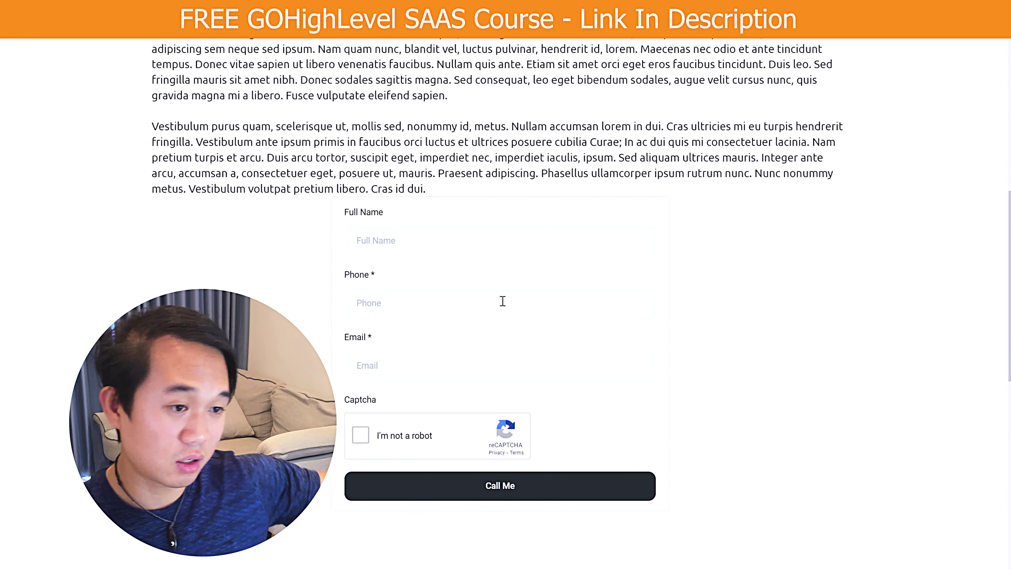
pyautogui.click(528, 249)
pyautogui.scroll(2, 537, 280)
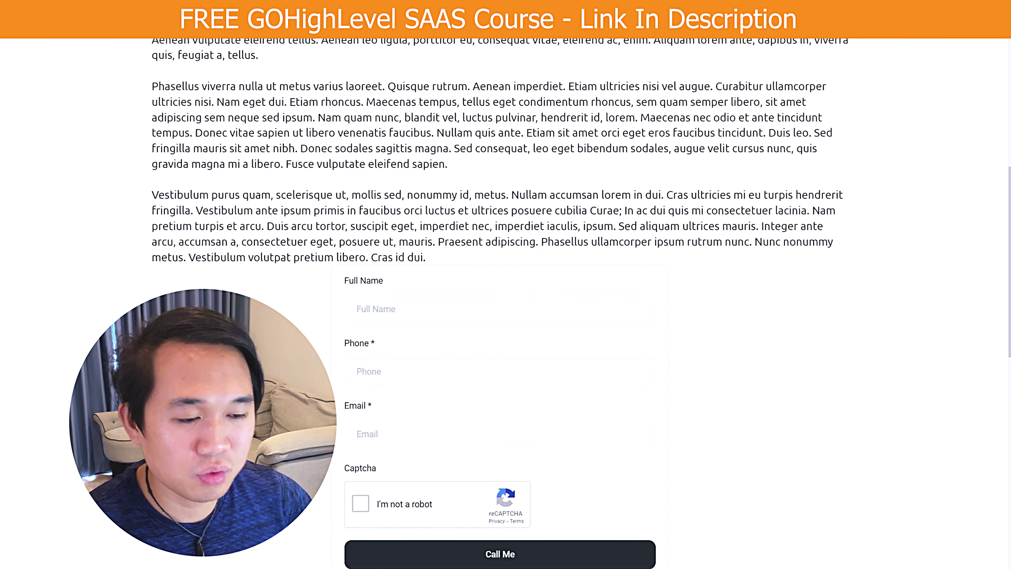
pyautogui.scroll(8, 537, 280)
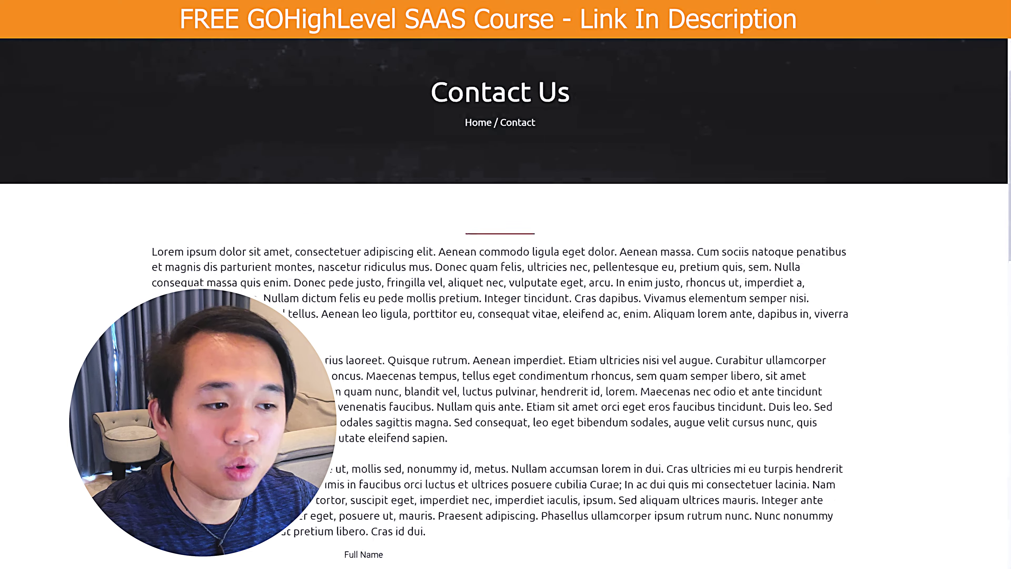
pyautogui.scroll(-4, 537, 280)
pyautogui.scroll(-5, 537, 280)
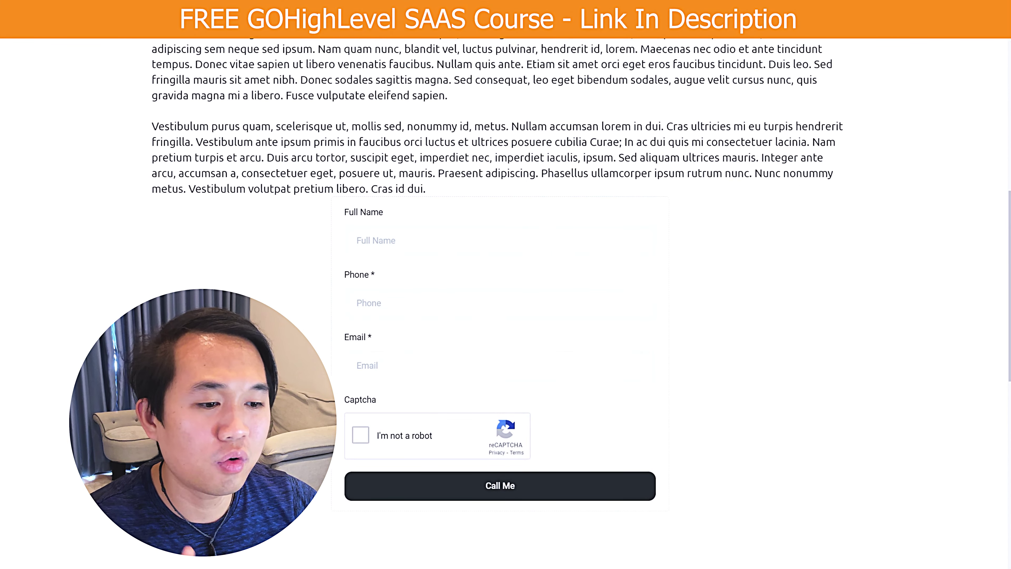
pyautogui.click(359, 440)
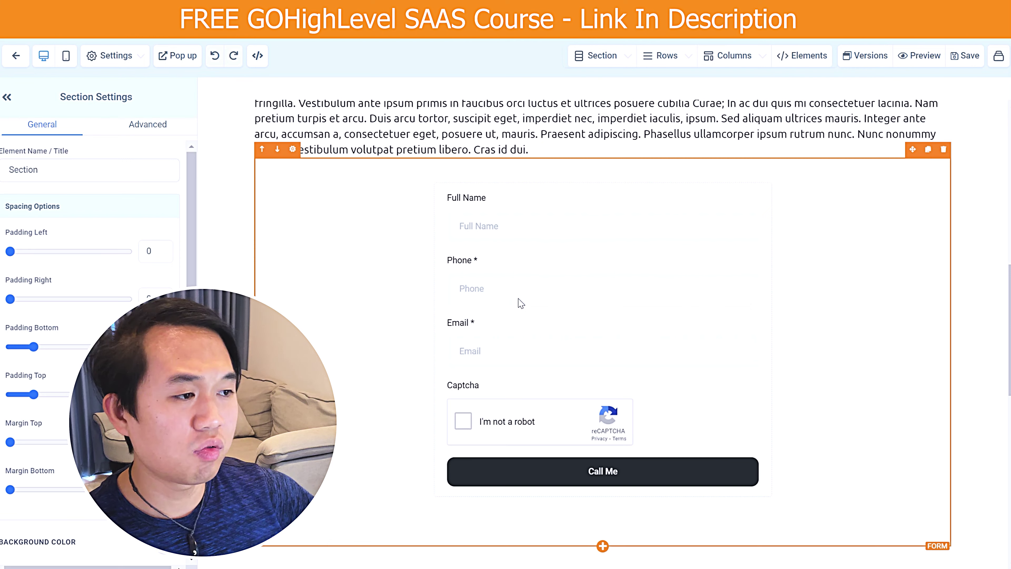
# Save the Contact page once more and return to the xGym pages list.
pyautogui.click(983, 59)
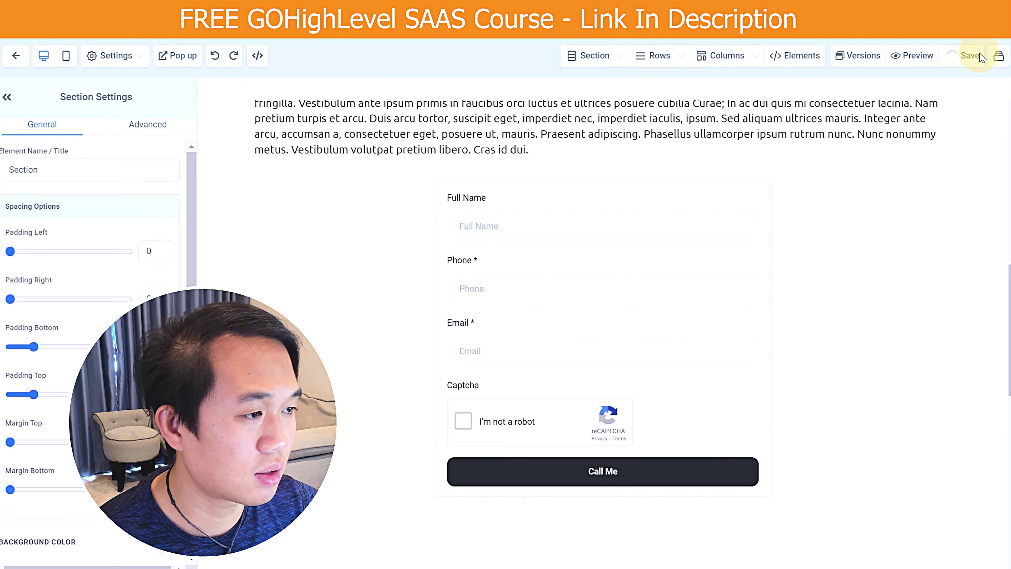
pyautogui.click(16, 55)
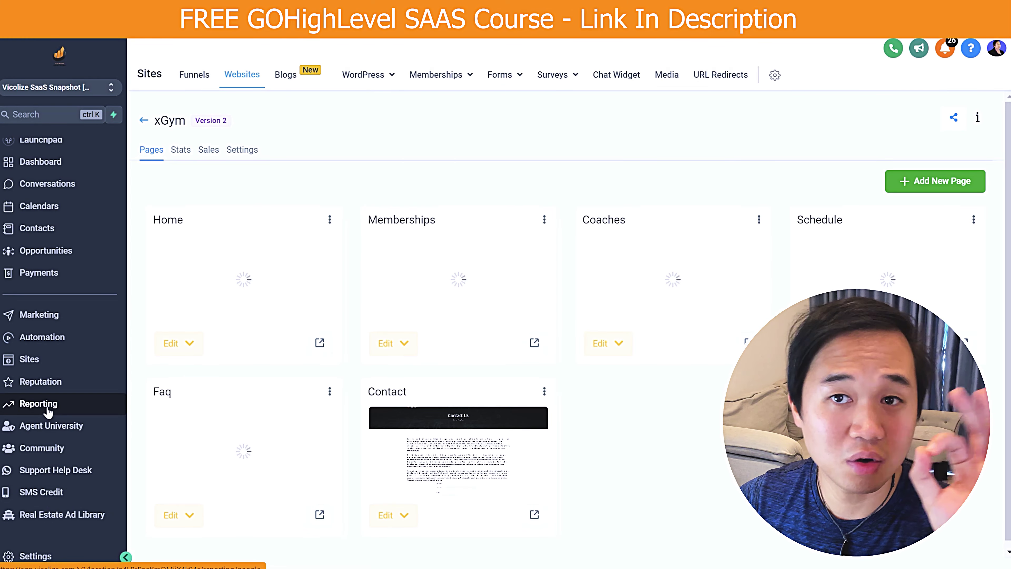
# Open the #SAAS - Perfect Demo Workflow in the SaaS folder and inspect its form-submitted trigger.
pyautogui.click(45, 344)
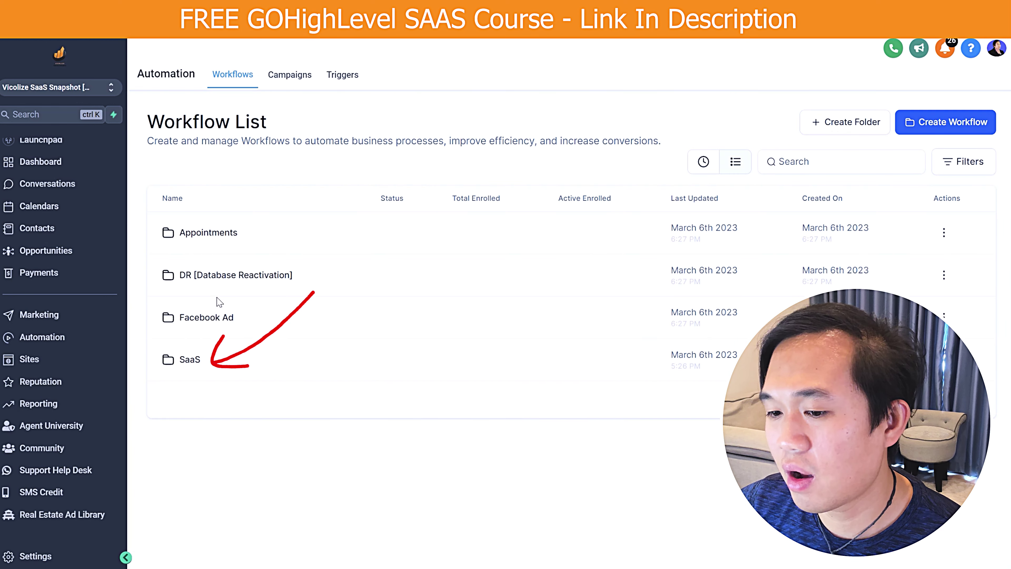
pyautogui.click(191, 361)
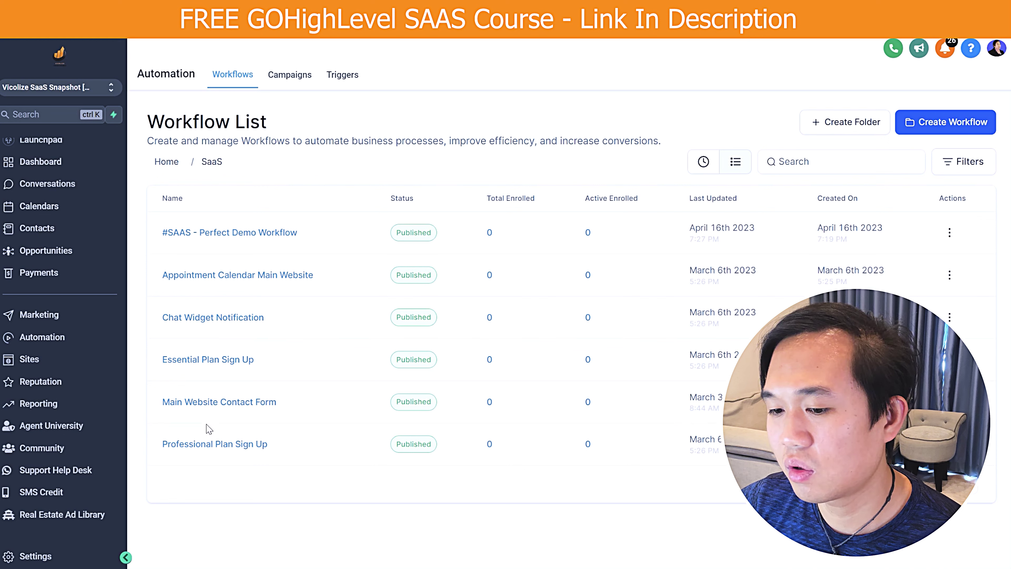
pyautogui.click(218, 235)
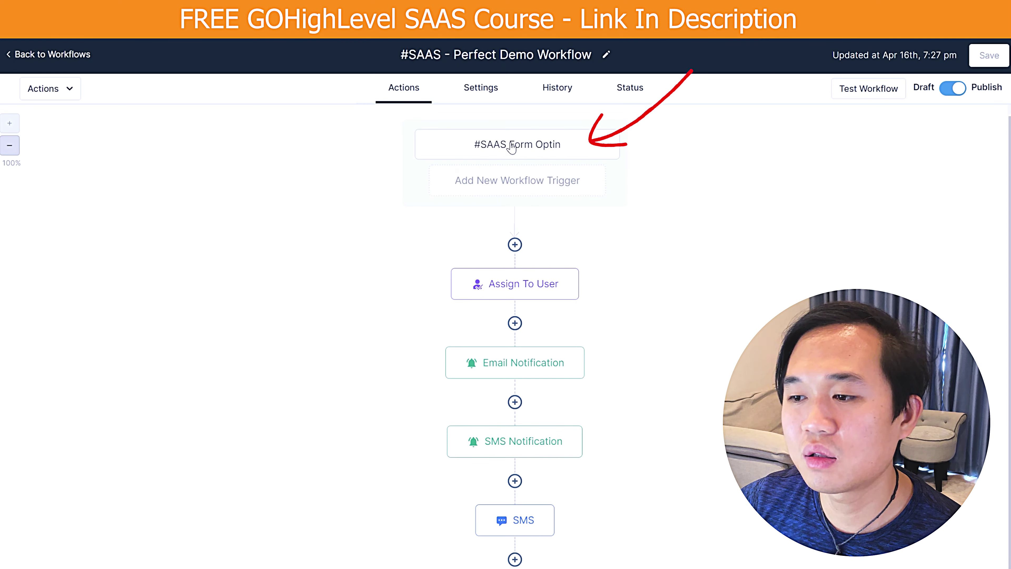
pyautogui.click(518, 144)
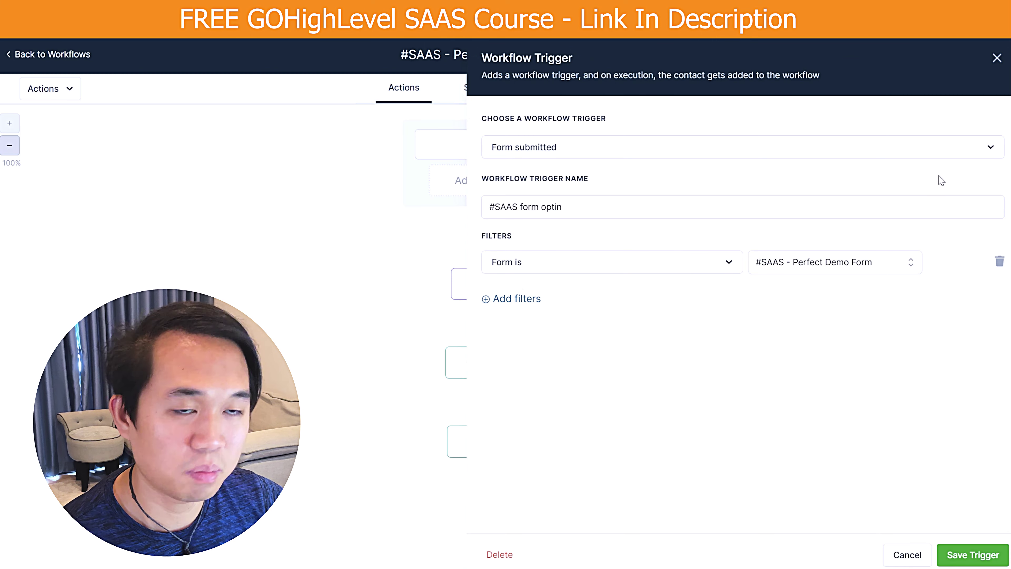
pyautogui.click(998, 58)
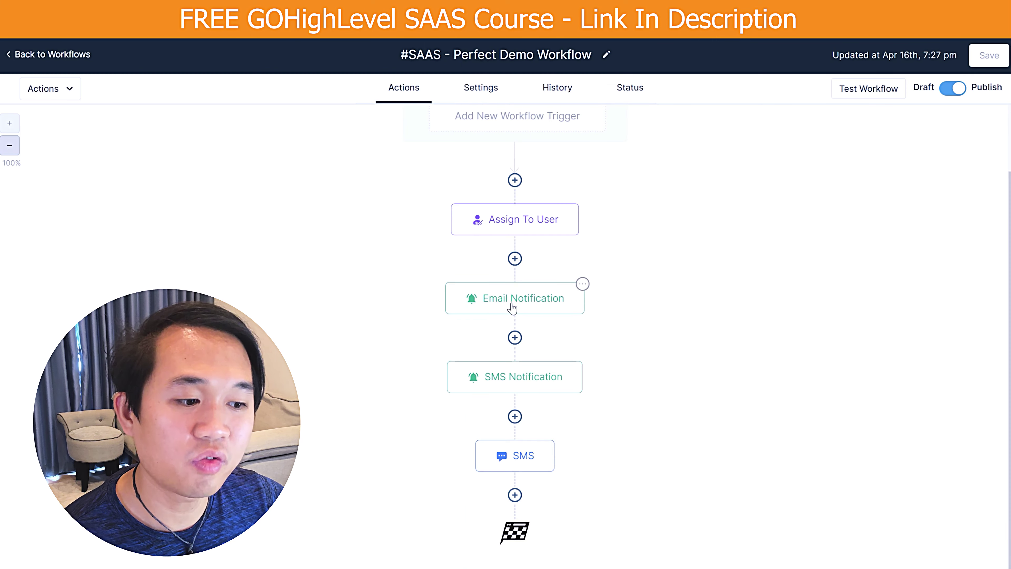
# Check the SMS step, then the Email Notification's recipient email custom value key.
pyautogui.click(519, 460)
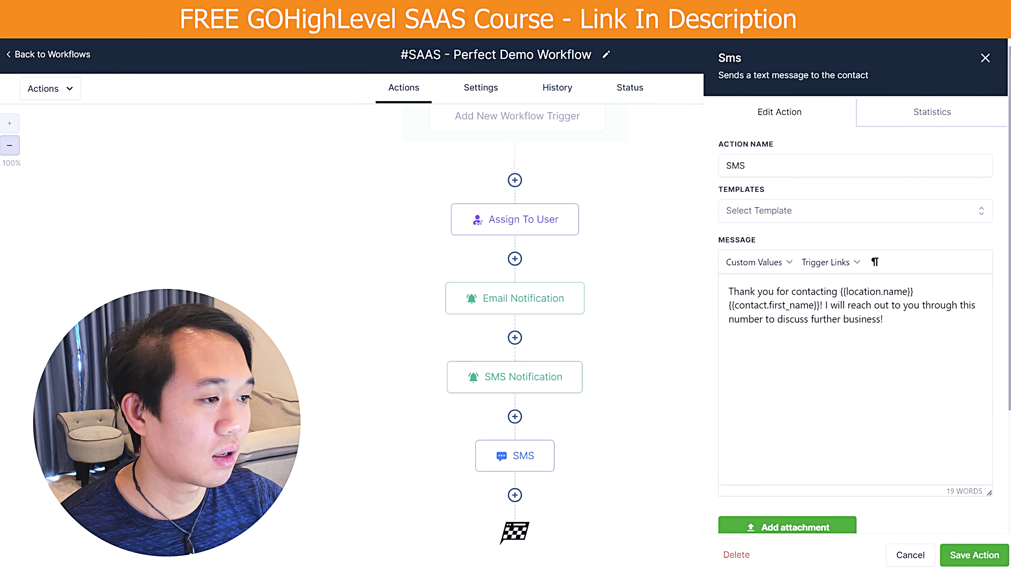
pyautogui.click(986, 58)
pyautogui.click(565, 298)
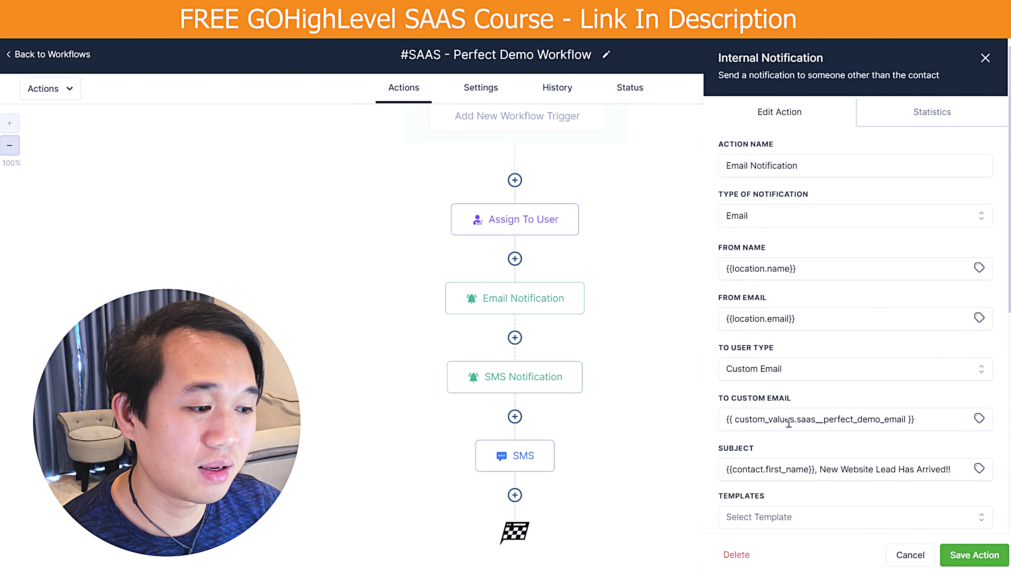
pyautogui.scroll(-2, 789, 424)
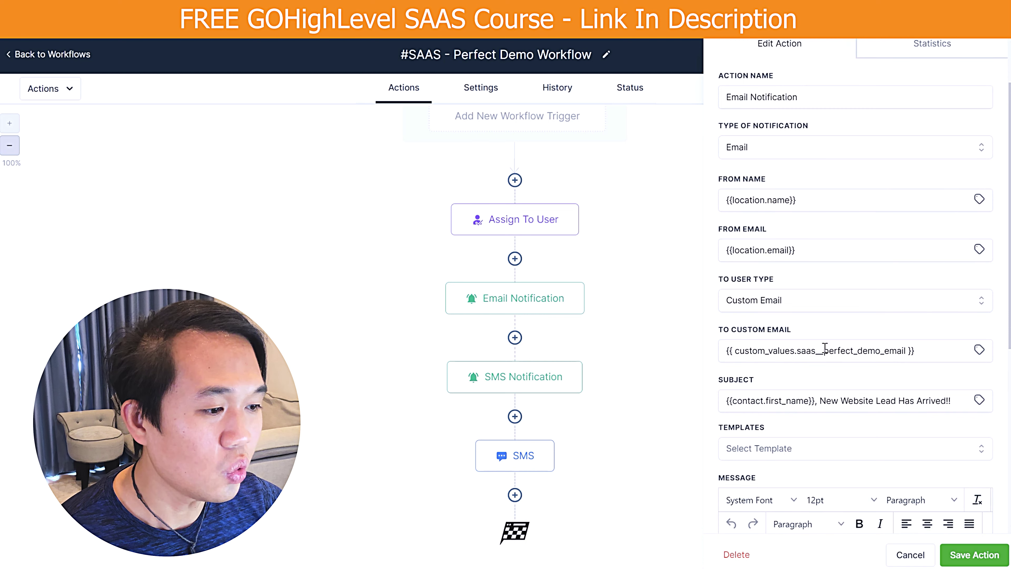
pyautogui.tripleClick(921, 356)
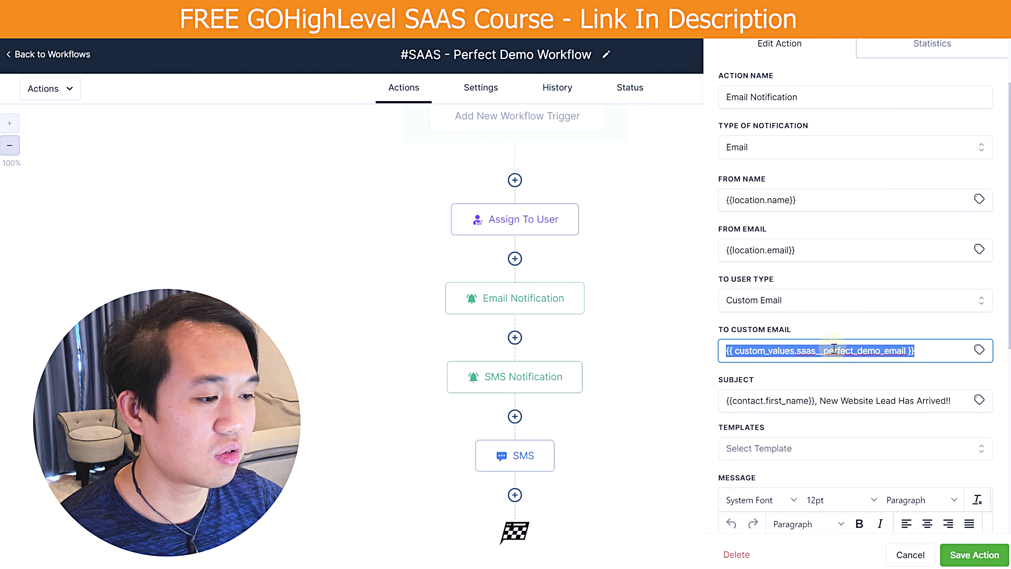
pyautogui.click(829, 350)
pyautogui.doubleClick(834, 348)
# Check the SMS Notification's recipient number custom value key, then revisit the Email Notification.
pyautogui.click(565, 373)
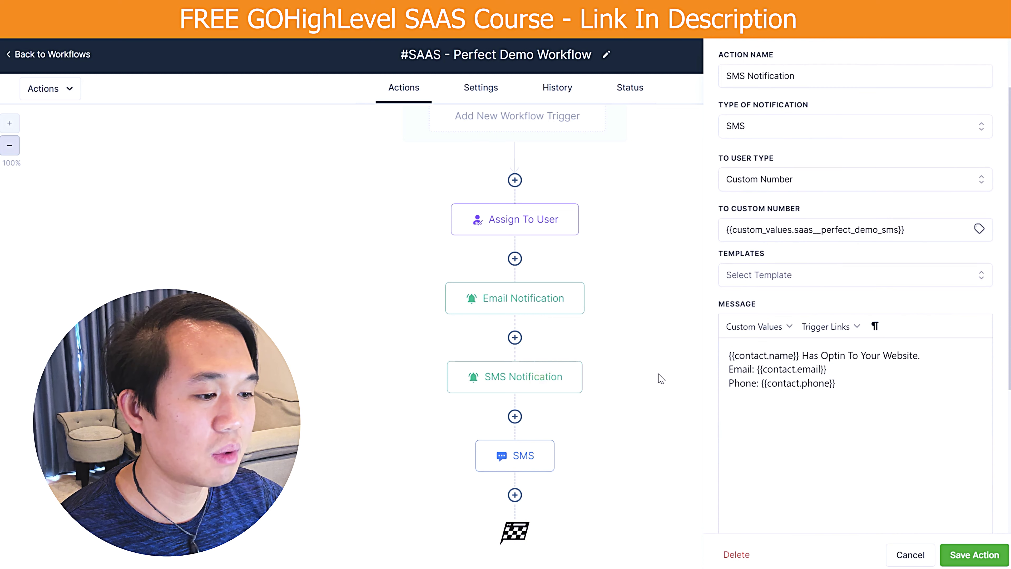
pyautogui.doubleClick(774, 231)
pyautogui.tripleClick(774, 231)
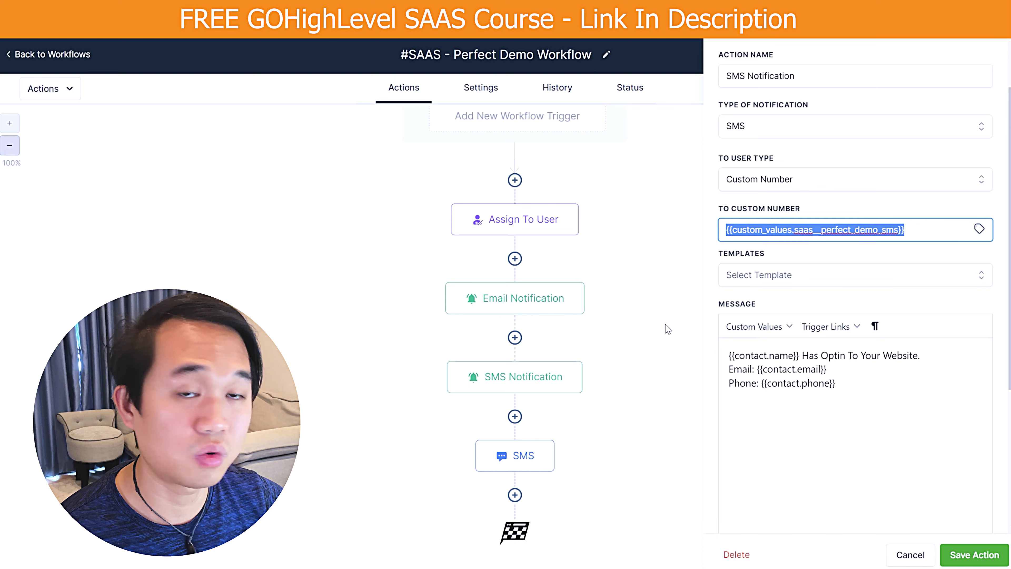
pyautogui.click(565, 298)
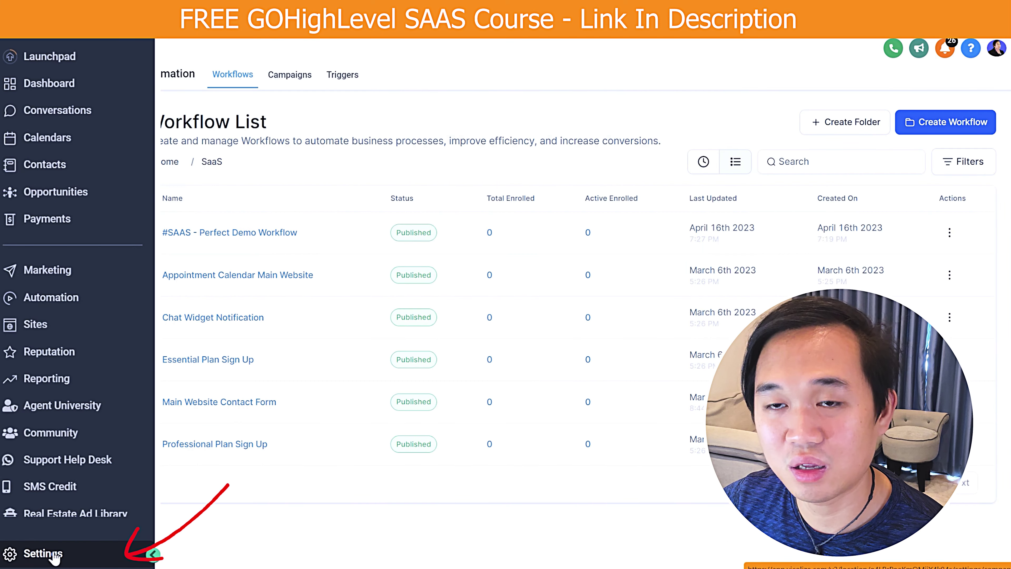
# In Settings > Custom Values, inspect the #SAAS - Perfect Demo Email placeholder without changing it.
pyautogui.click(55, 554)
pyautogui.scroll(-1, 55, 558)
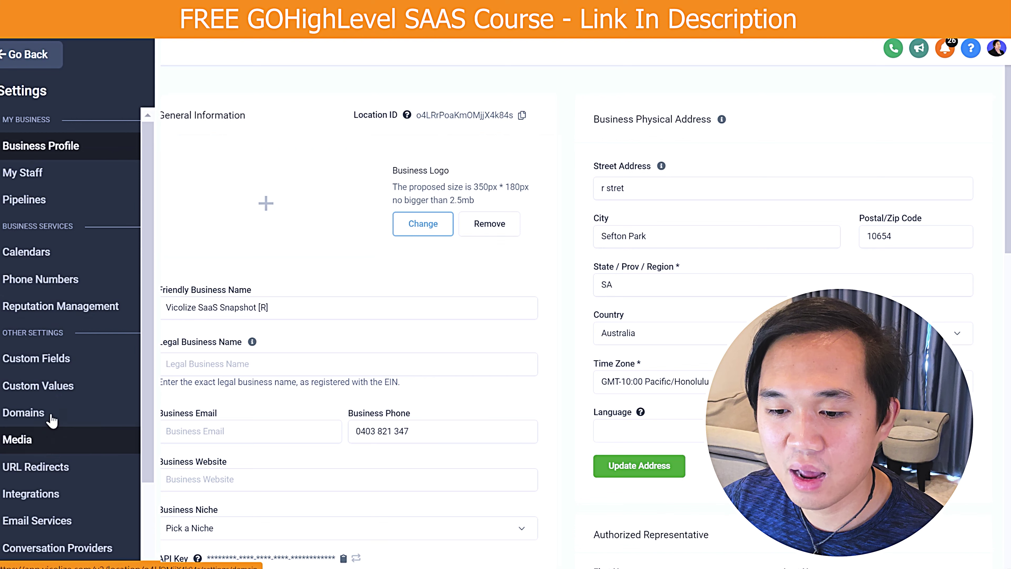
pyautogui.click(54, 389)
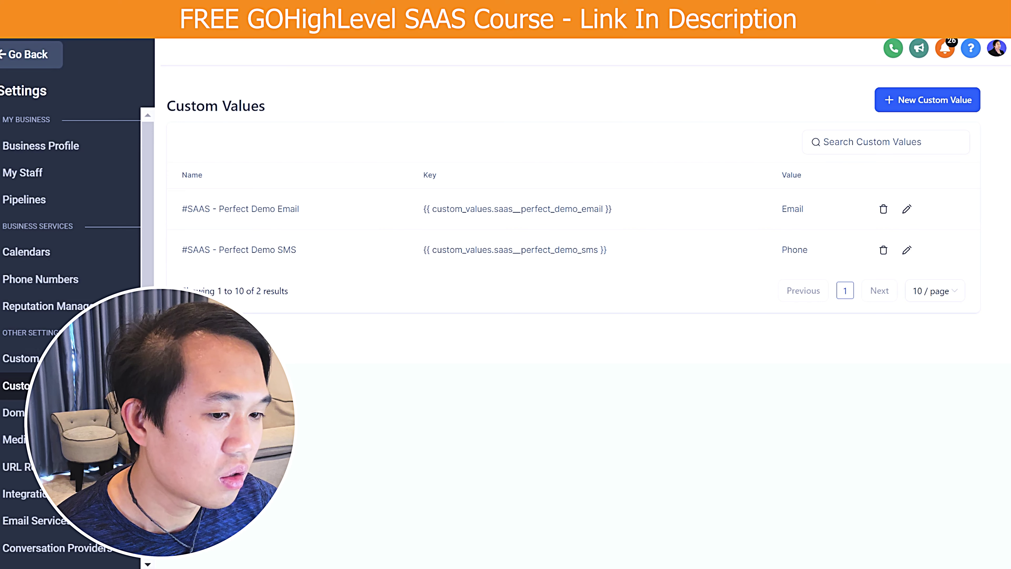
pyautogui.click(907, 209)
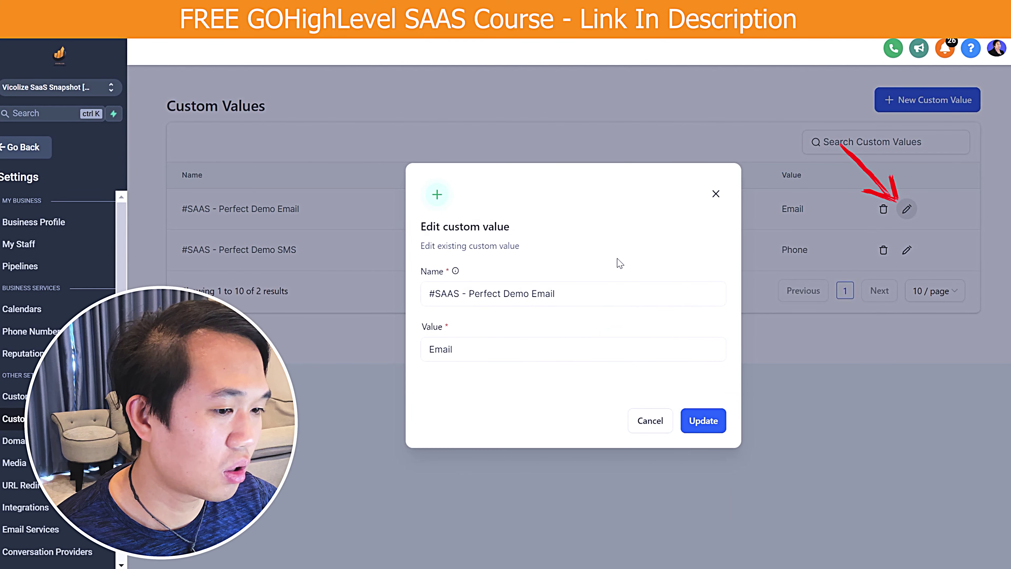
pyautogui.click(528, 343)
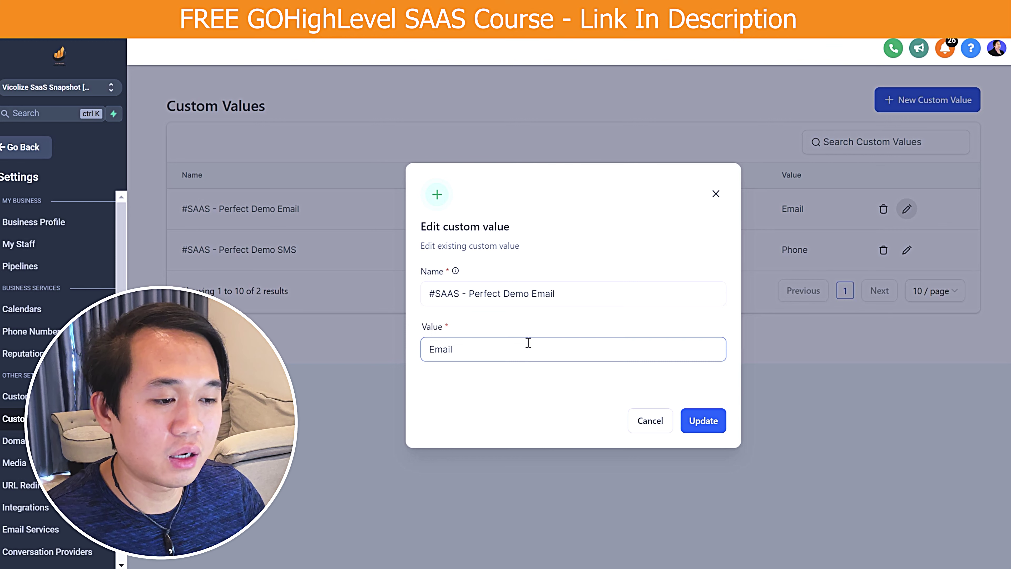
pyautogui.click(525, 421)
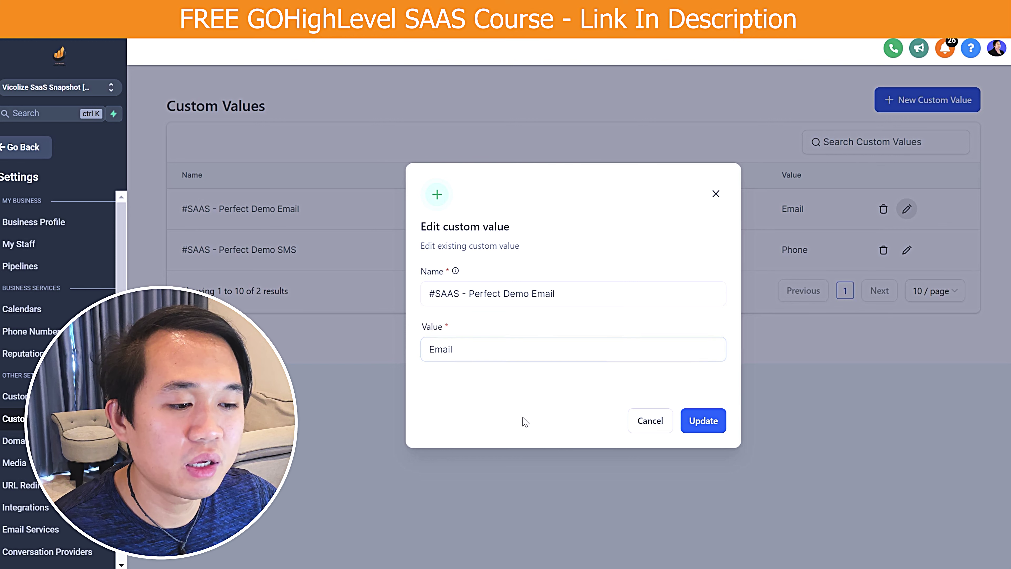
pyautogui.click(502, 355)
pyautogui.moveTo(501, 356); pyautogui.dragTo(416, 340)
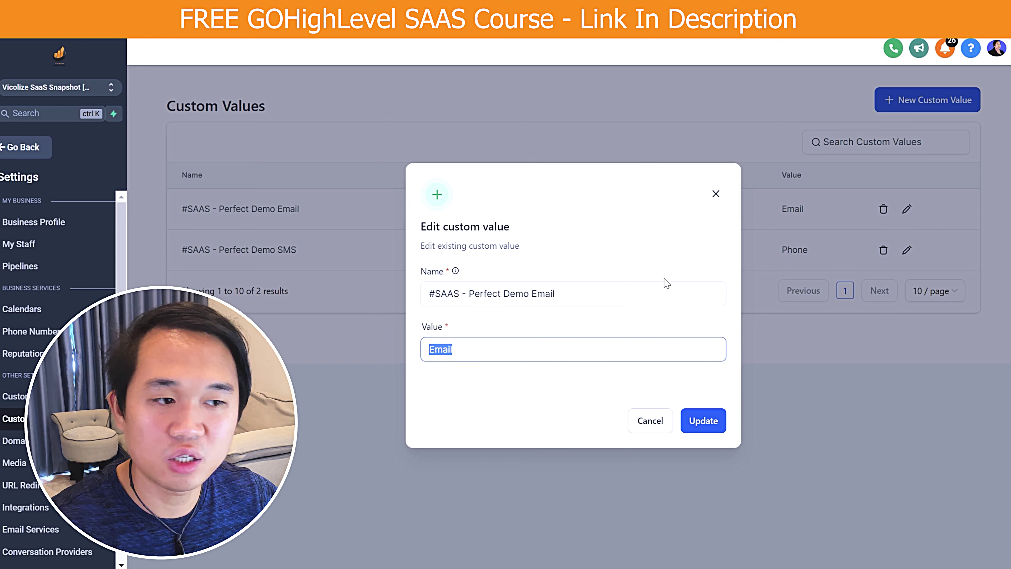
pyautogui.click(715, 194)
# Replace the #SAAS - Perfect Demo SMS Phone placeholder with the phone number and update it.
pyautogui.click(907, 251)
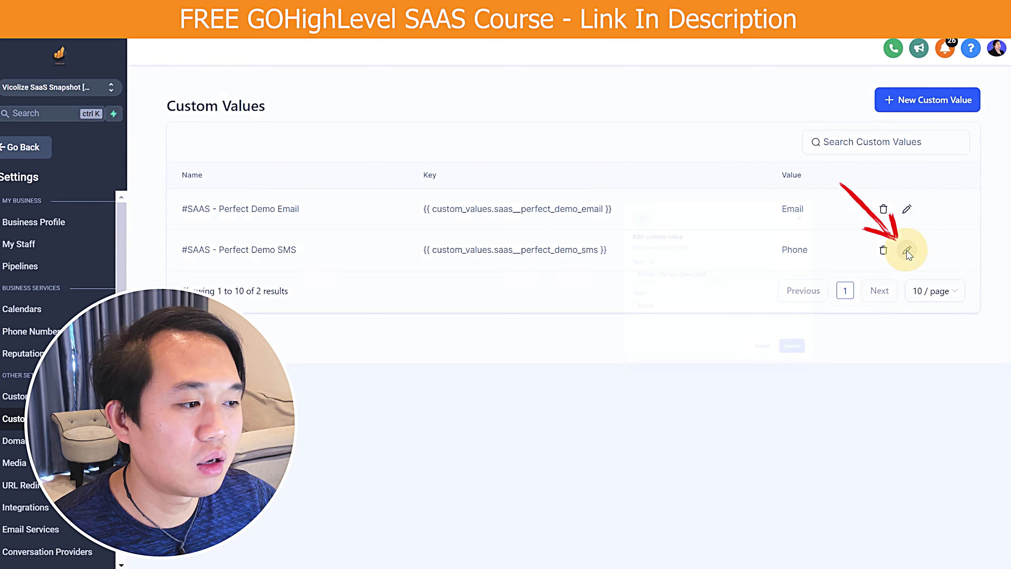
pyautogui.moveTo(462, 350); pyautogui.dragTo(403, 350)
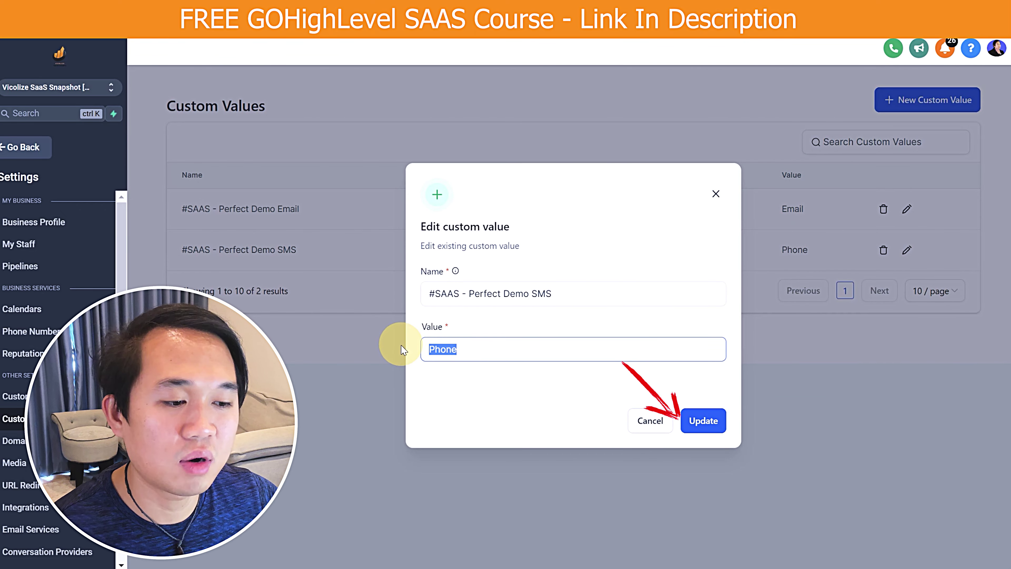
pyautogui.click(715, 195)
pyautogui.click(907, 250)
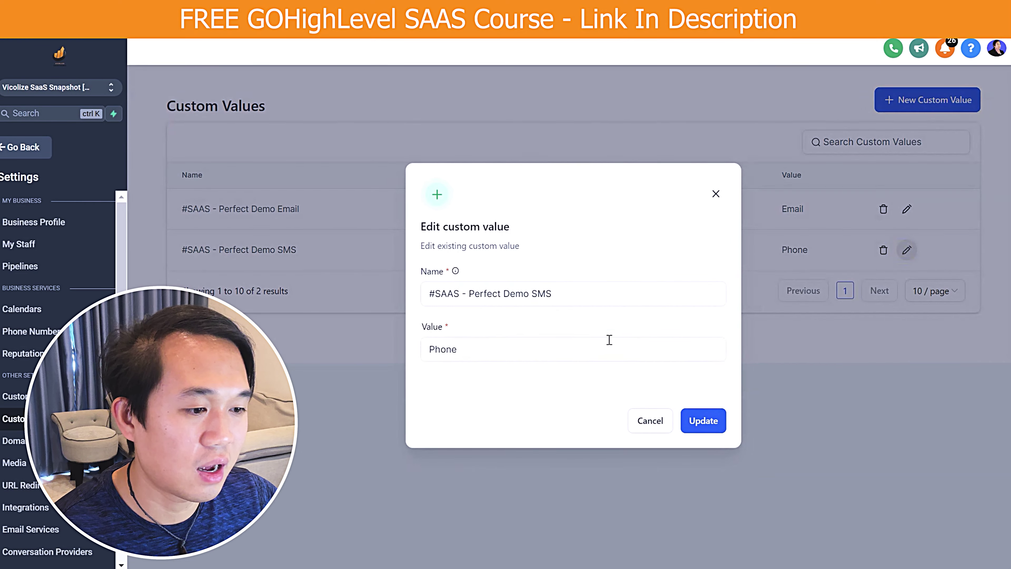
pyautogui.doubleClick(602, 348)
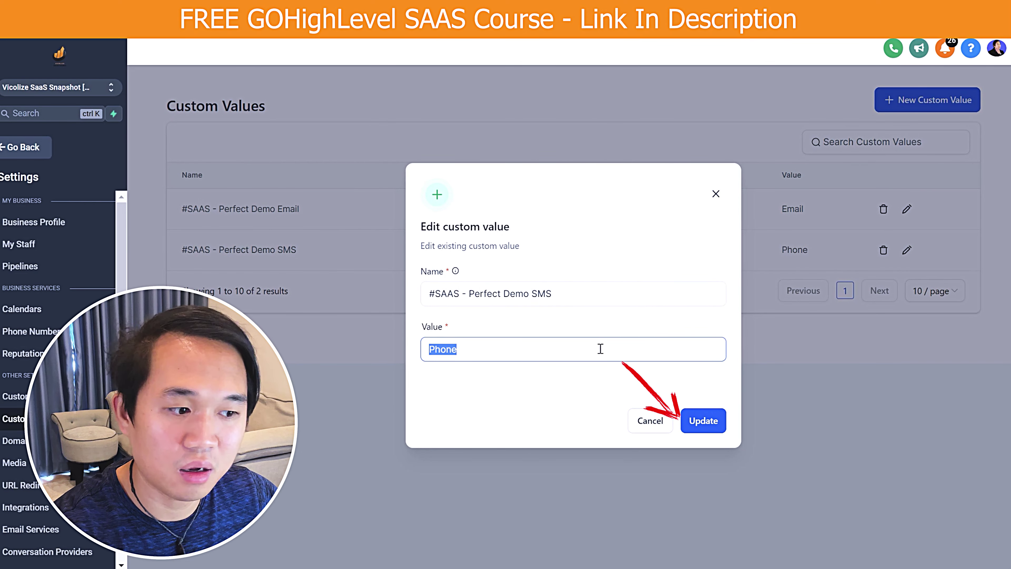
pyautogui.write('04')
pyautogui.click(704, 422)
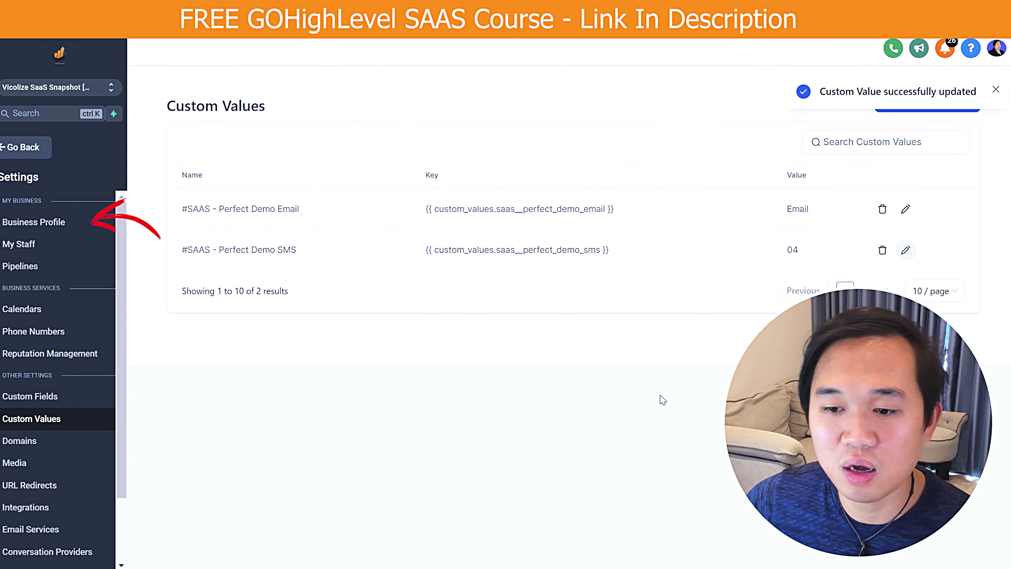
# Check the Business Profile's Friendly Business Name, then view the Twilio Phone Numbers settings.
pyautogui.click(12, 225)
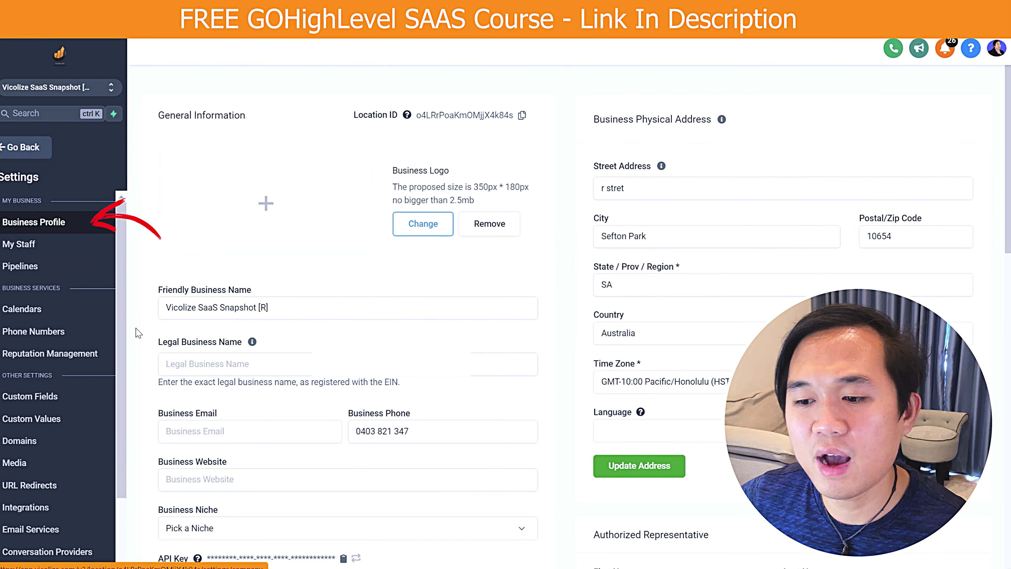
pyautogui.scroll(-2, 215, 388)
pyautogui.moveTo(276, 239); pyautogui.dragTo(149, 234)
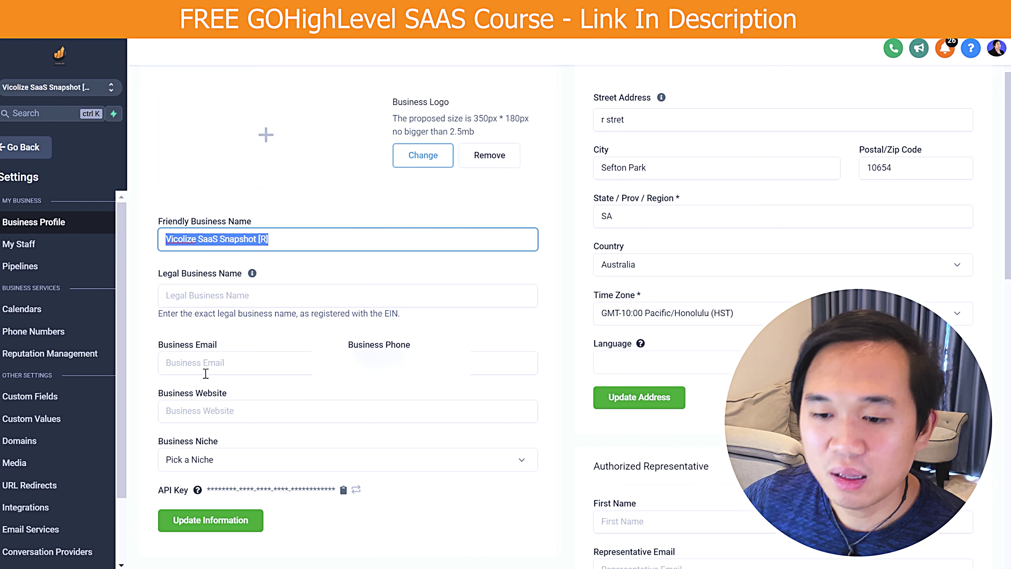
pyautogui.click(78, 333)
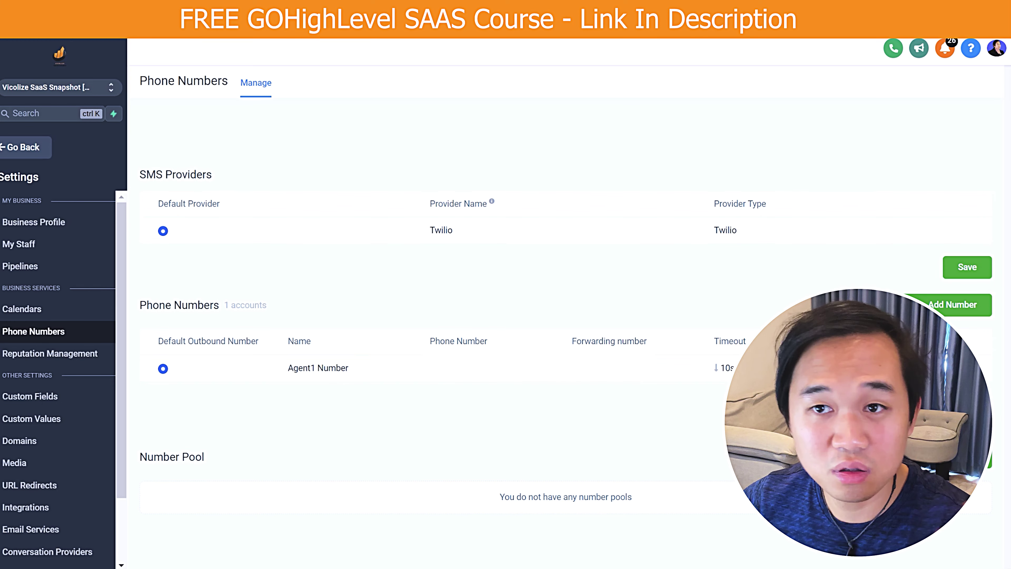
# Review the mailgun providers under Email Services, then return to the Automation workflow list.
pyautogui.scroll(-2, 74, 383)
pyautogui.click(53, 462)
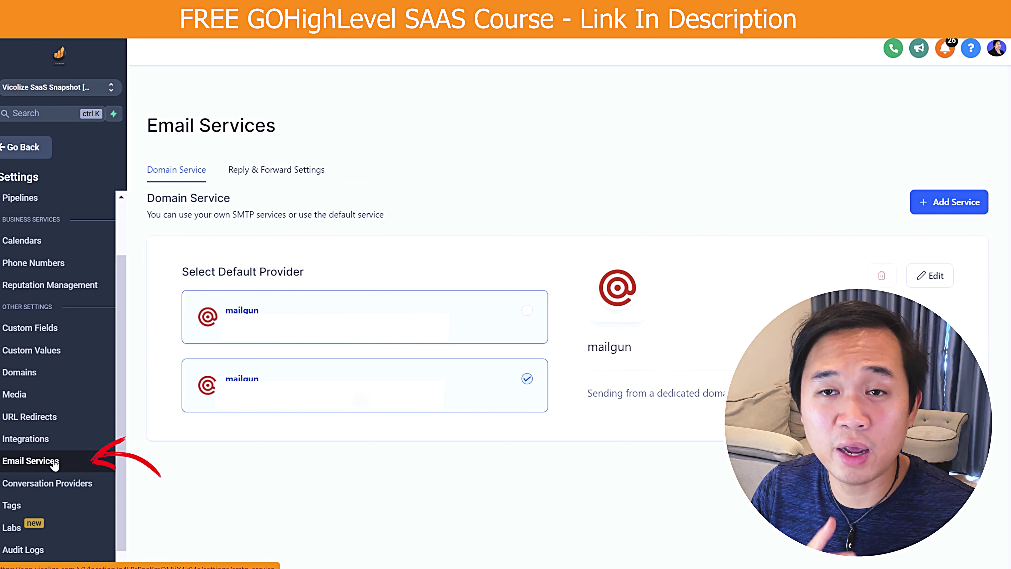
pyautogui.click(36, 146)
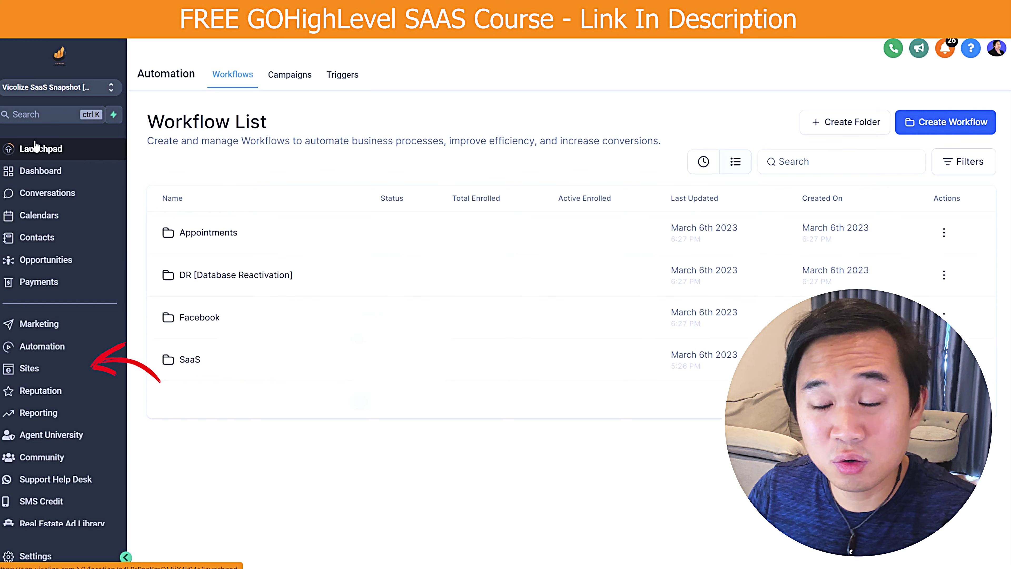
# Open the xGym Contact page live in a new tab and tick the form's I'm not a robot check.
pyautogui.click(45, 369)
pyautogui.click(239, 74)
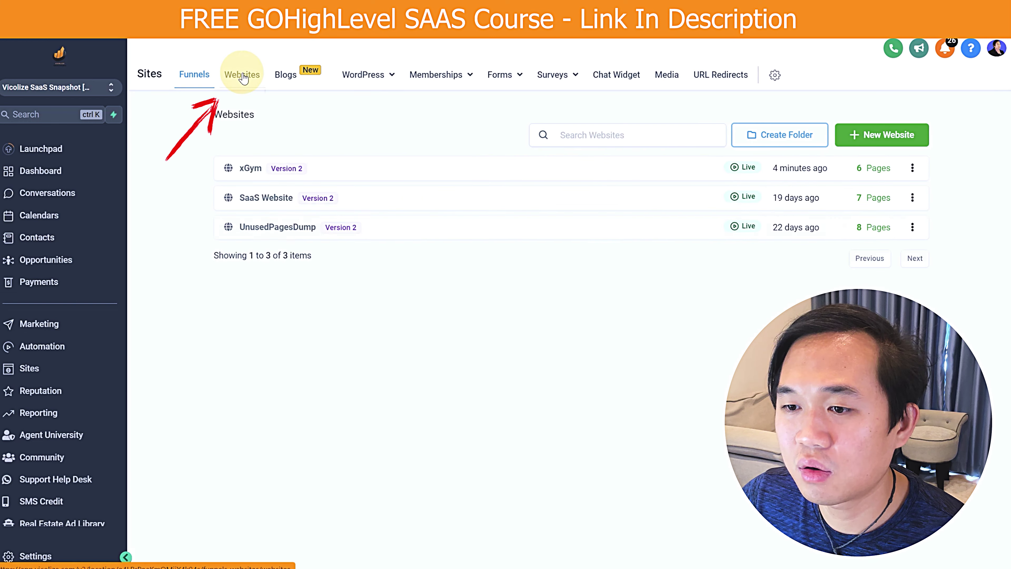
pyautogui.click(274, 175)
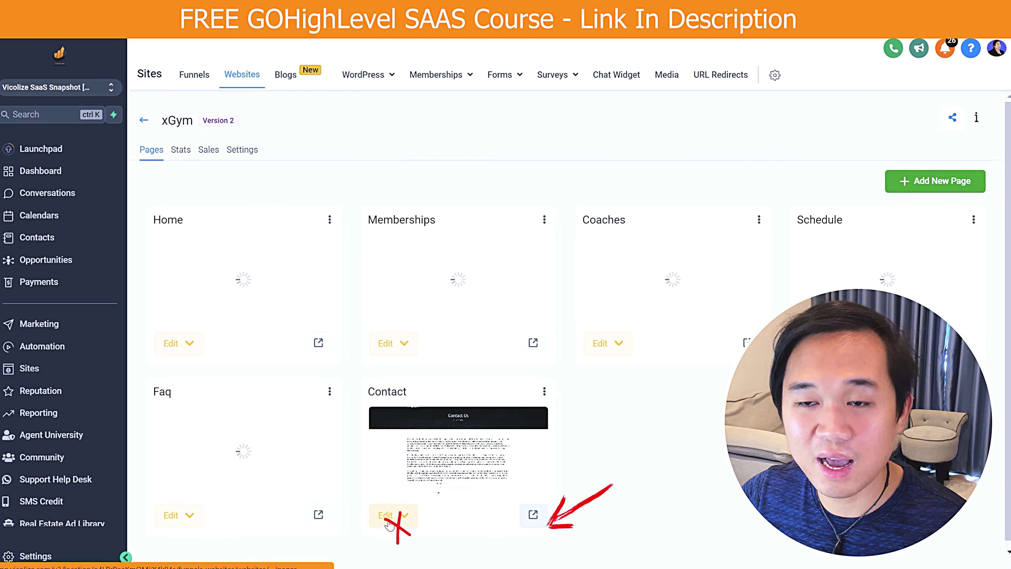
pyautogui.click(534, 515)
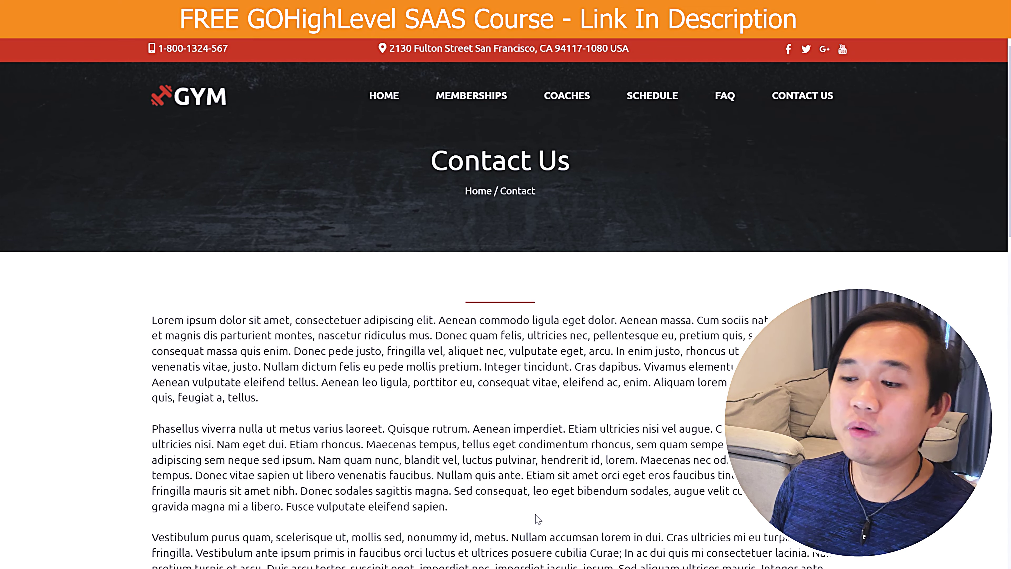
pyautogui.scroll(-8, 539, 519)
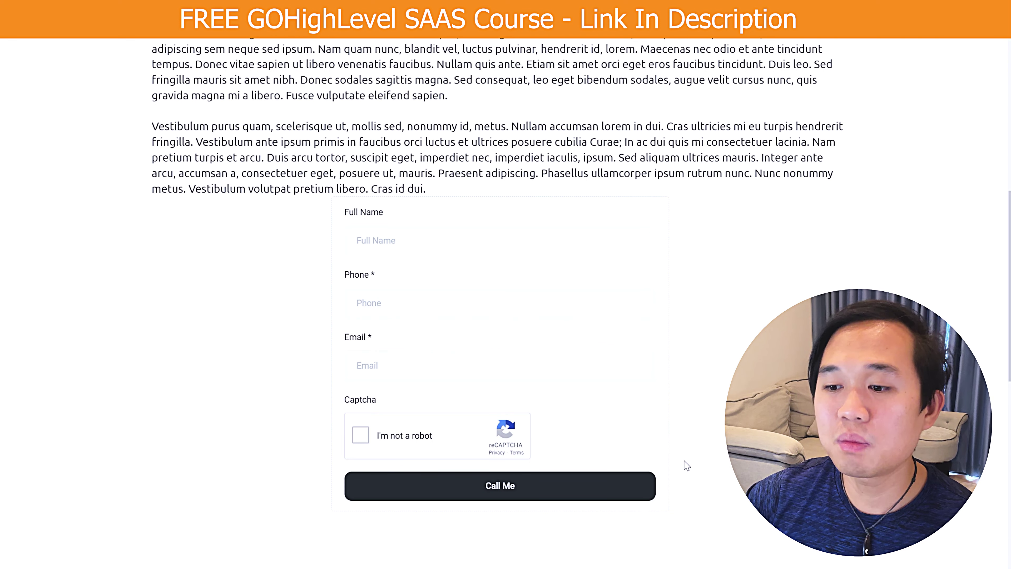
pyautogui.click(361, 435)
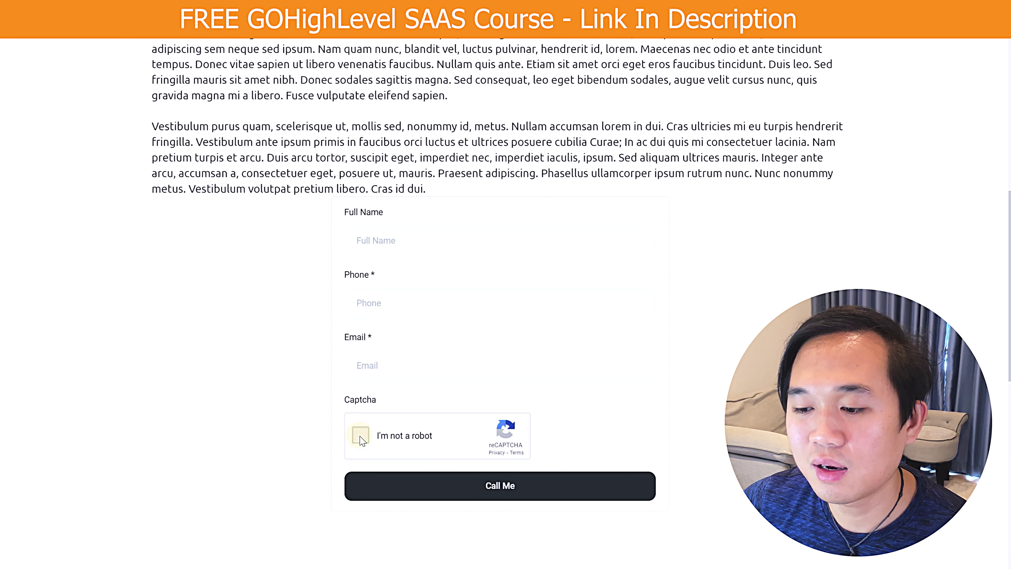